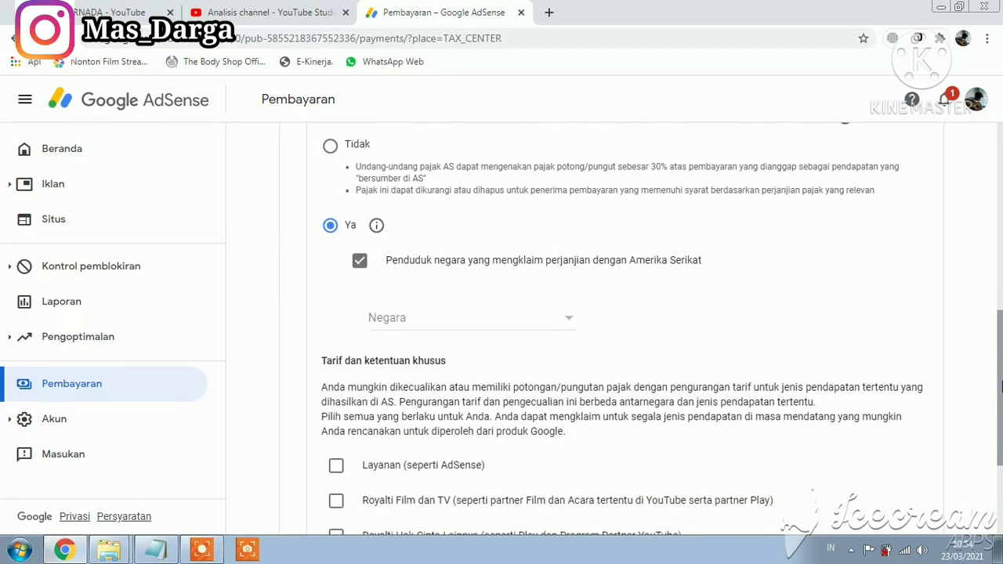
# Step: Choose Indonesia as the treaty country and include Layanan (seperti AdSense) as a claimed income type
pyautogui.click(572, 325)
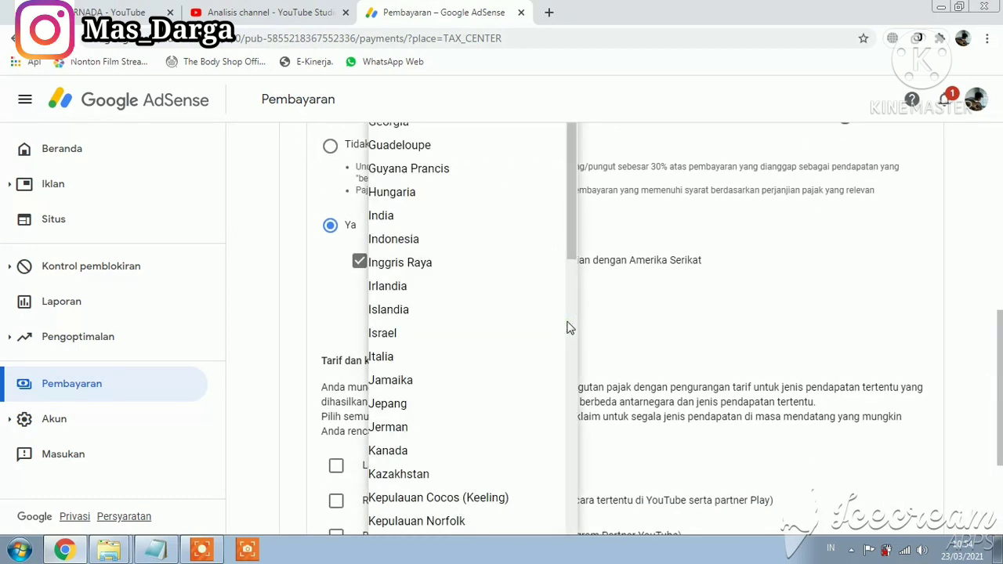
pyautogui.click(409, 245)
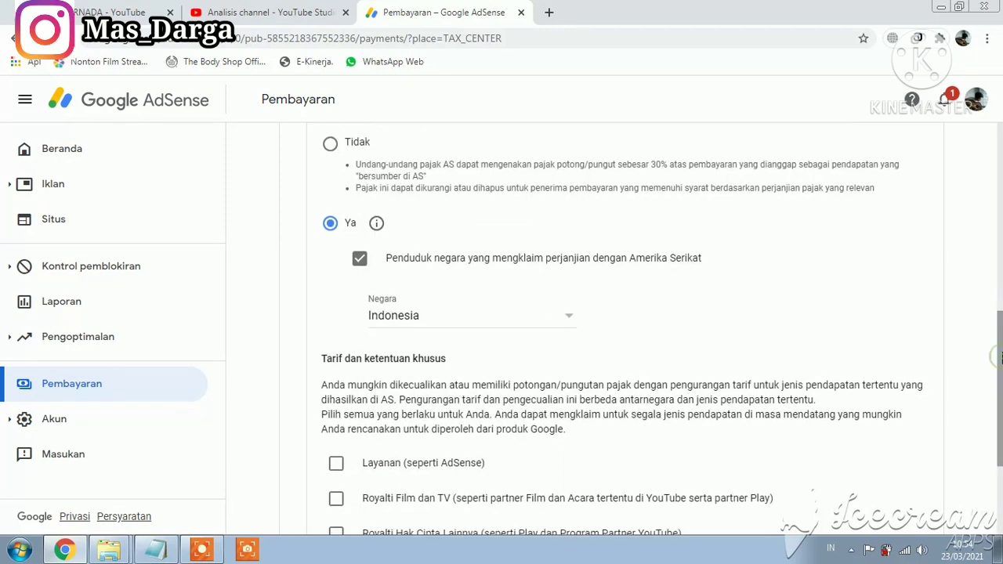
pyautogui.moveTo(1000, 360); pyautogui.dragTo(1001, 436)
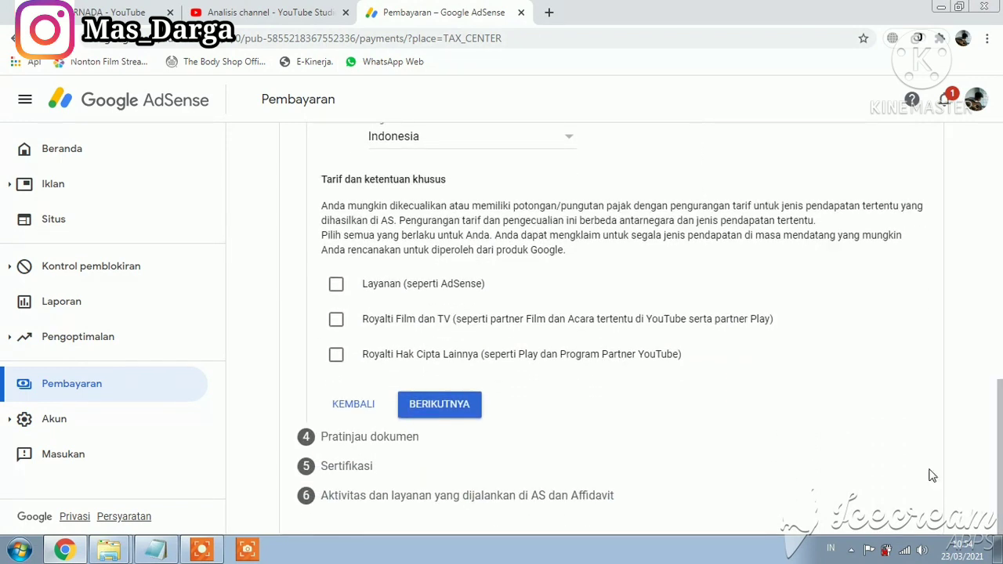
pyautogui.click(335, 286)
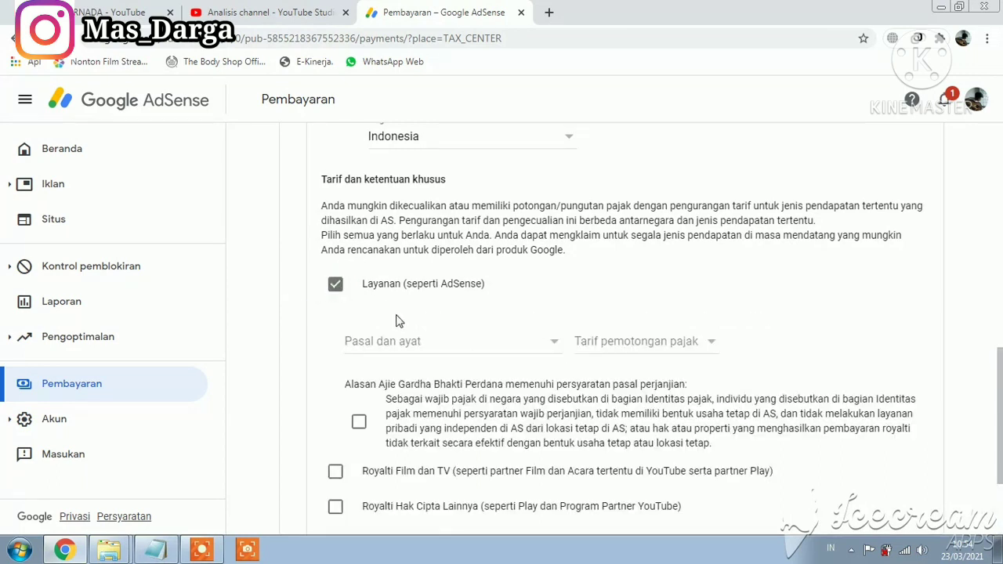
# Step: For Layanan, claim Pasal 8 ayat 1 with the 0% lower treaty rate and accept the eligibility statement
pyautogui.click(400, 345)
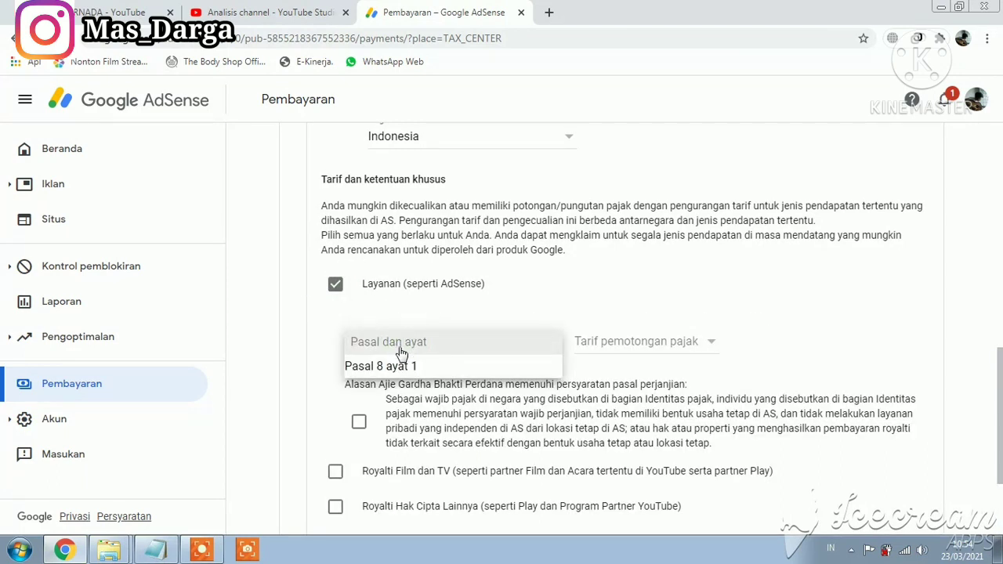
pyautogui.click(495, 367)
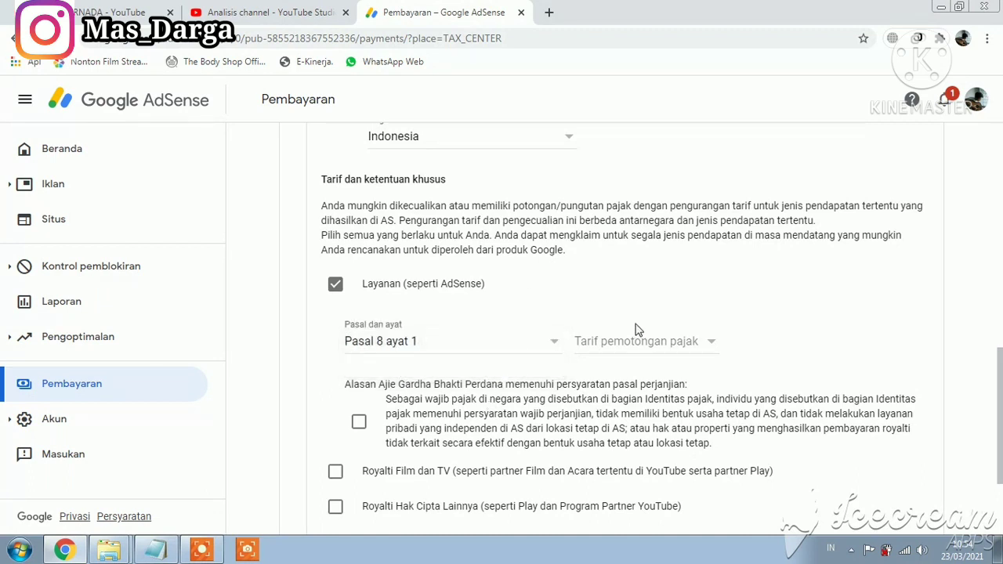
pyautogui.click(630, 348)
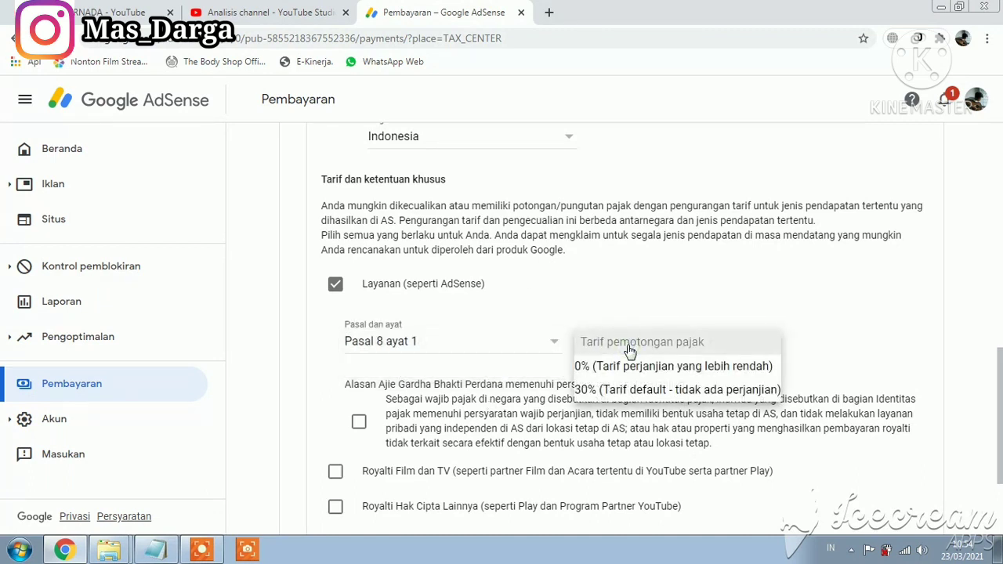
pyautogui.click(635, 366)
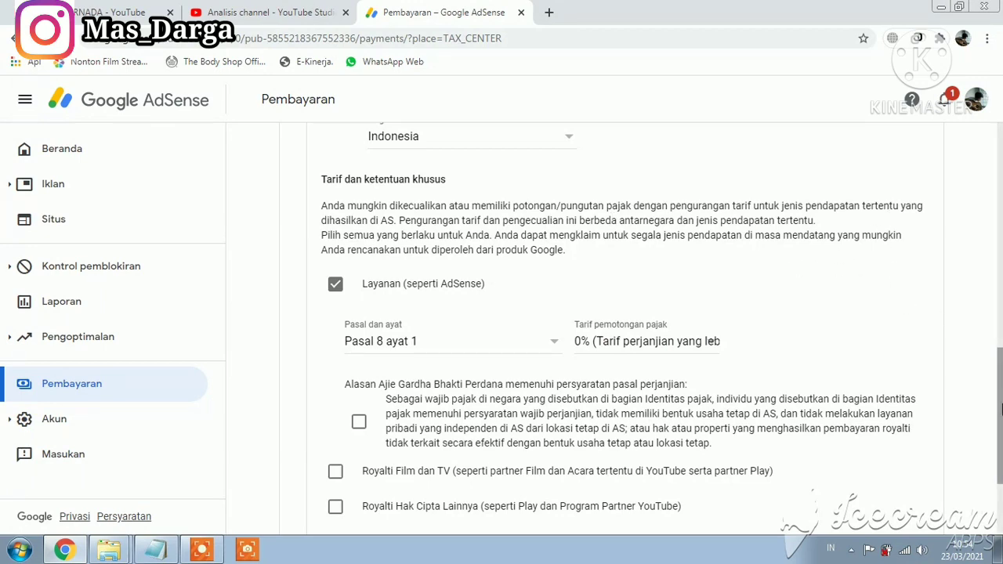
pyautogui.scroll(-2, 1001, 408)
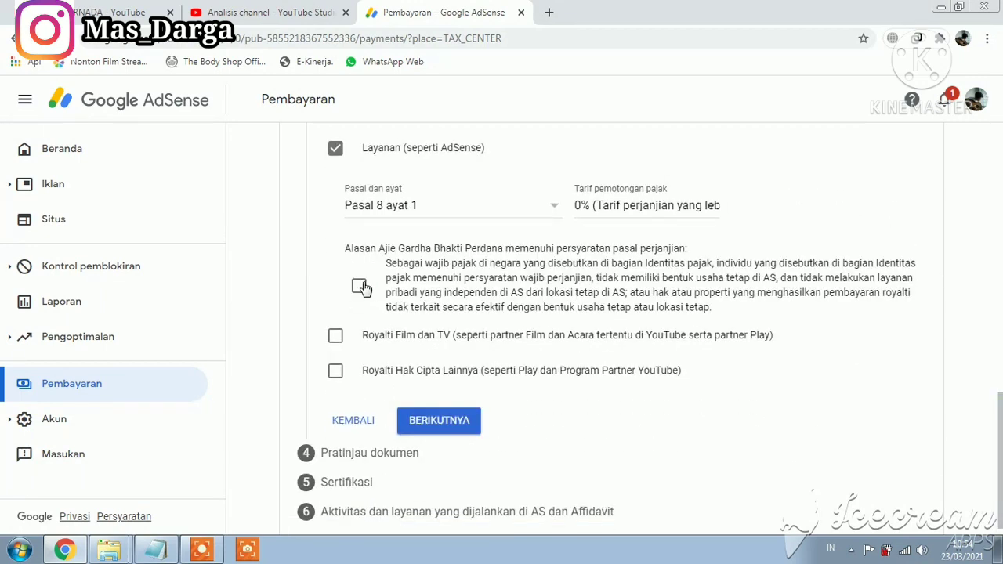
pyautogui.click(360, 286)
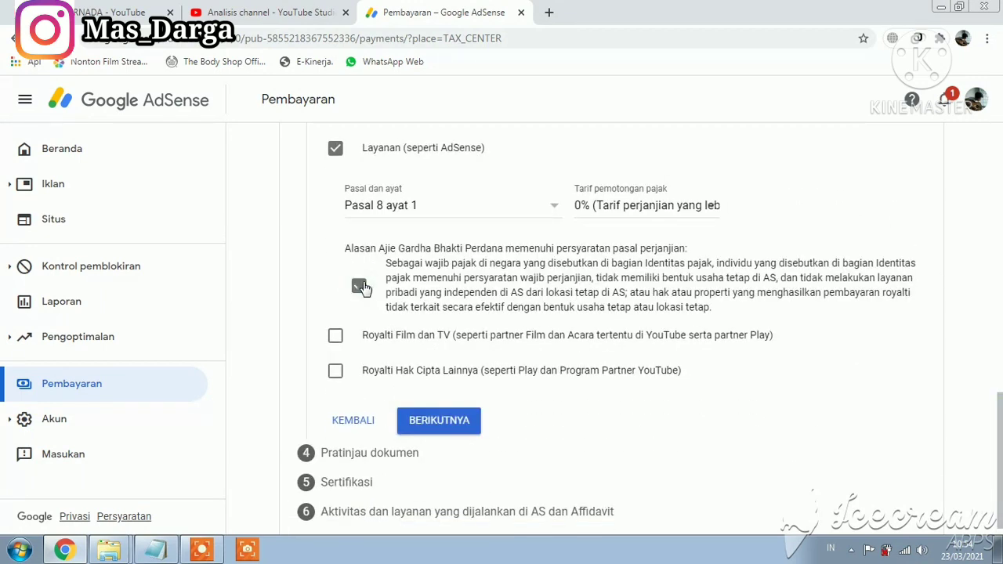
# Step: Include Royalti Film dan TV under Pasal 13 ayat 2 with the 10% lower treaty rate and accept its eligibility statement
pyautogui.click(335, 339)
pyautogui.click(479, 404)
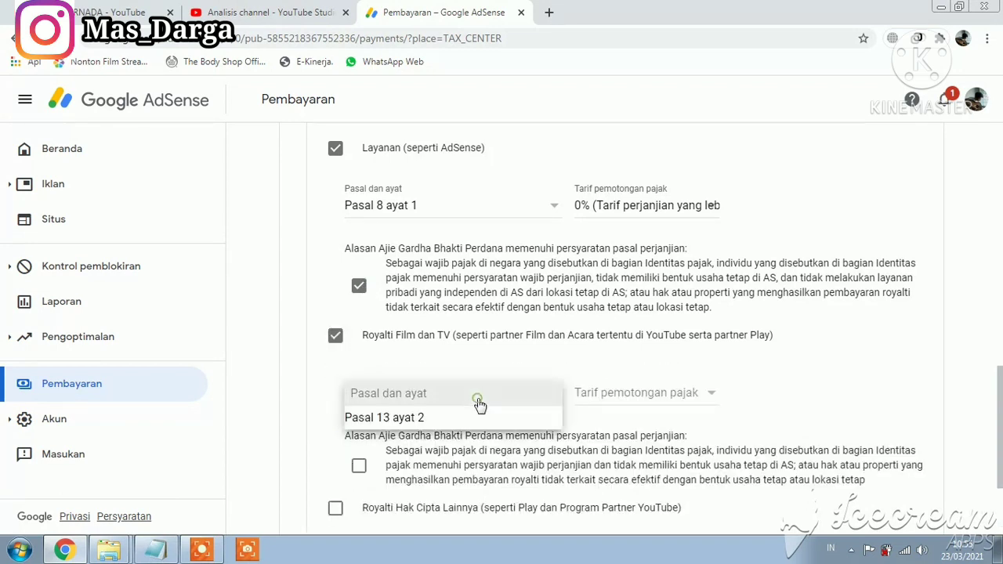
pyautogui.click(463, 417)
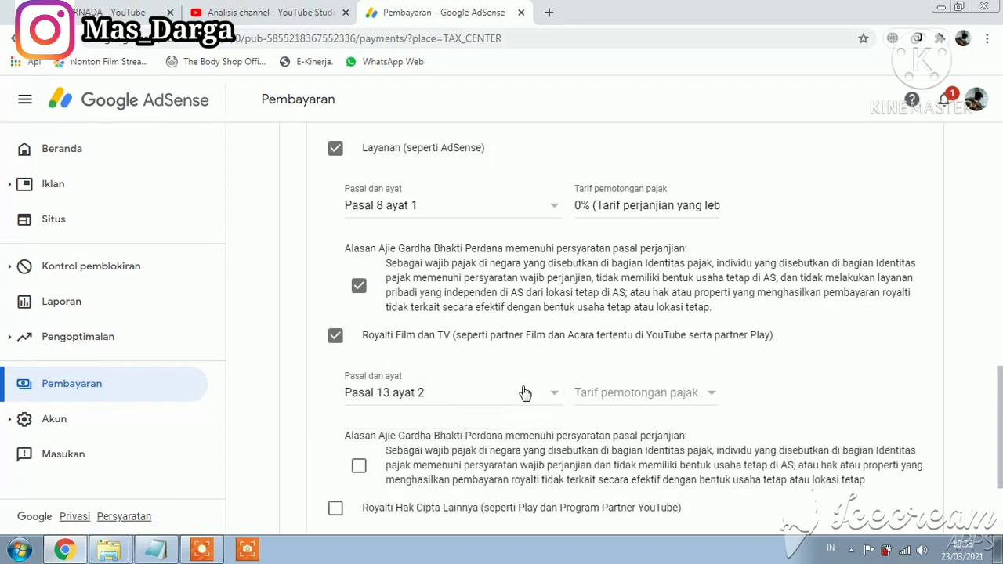
pyautogui.click(605, 396)
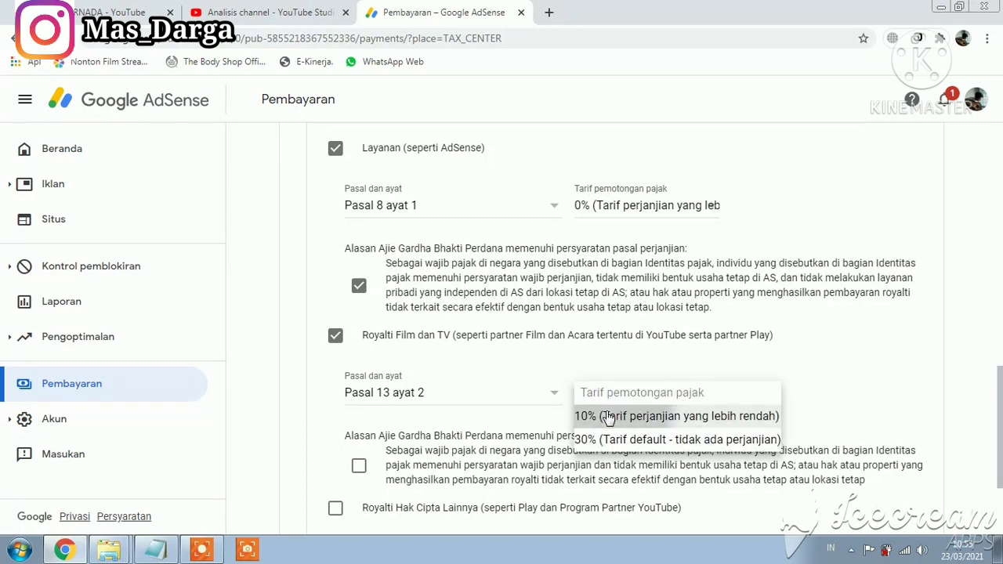
pyautogui.click(608, 417)
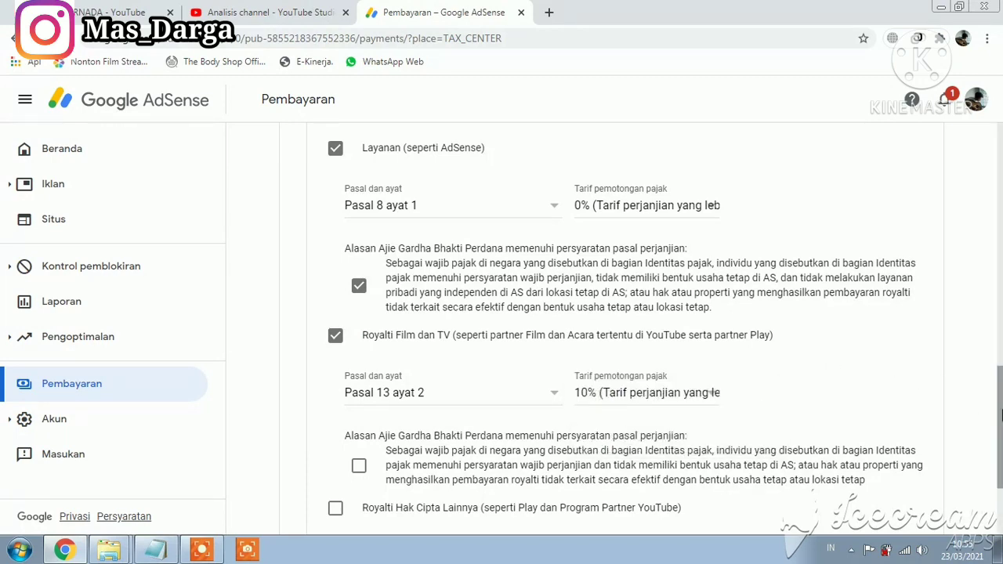
pyautogui.scroll(-3, 709, 393)
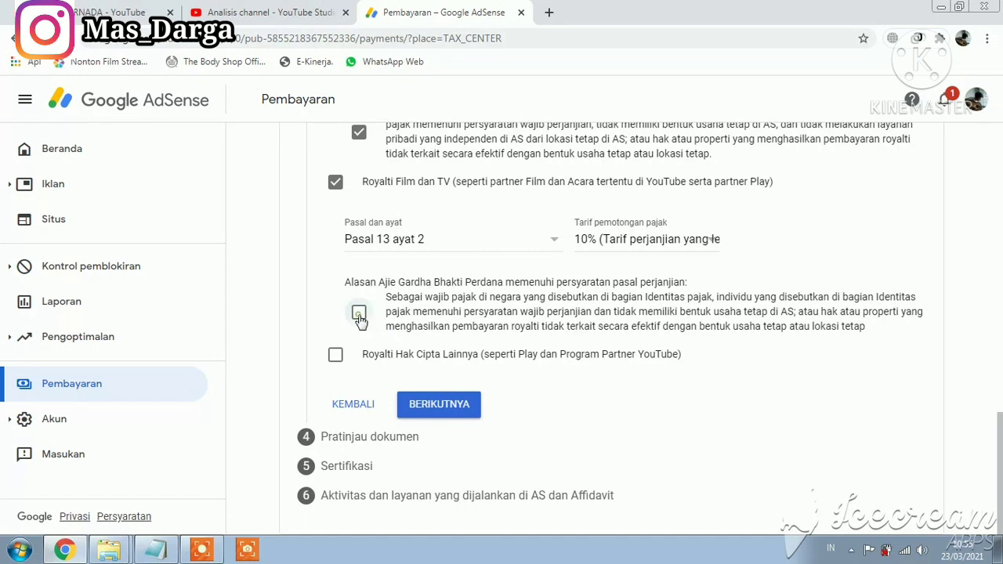
pyautogui.click(359, 315)
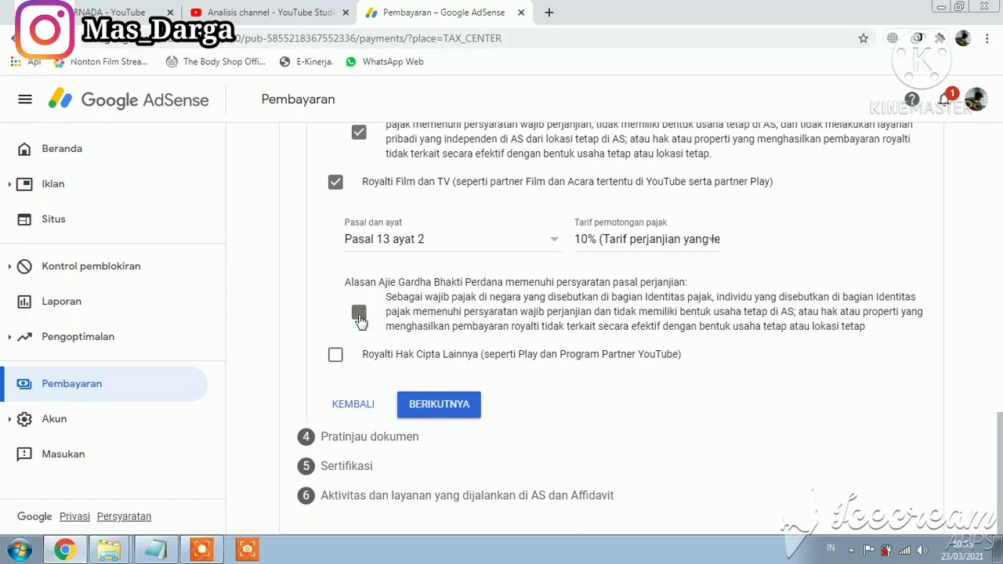
# Step: Include Royalti Hak Cipta Lainnya under Pasal 13 ayat 2 with the 10% lower treaty rate and accept its eligibility statement
pyautogui.click(336, 356)
pyautogui.click(457, 417)
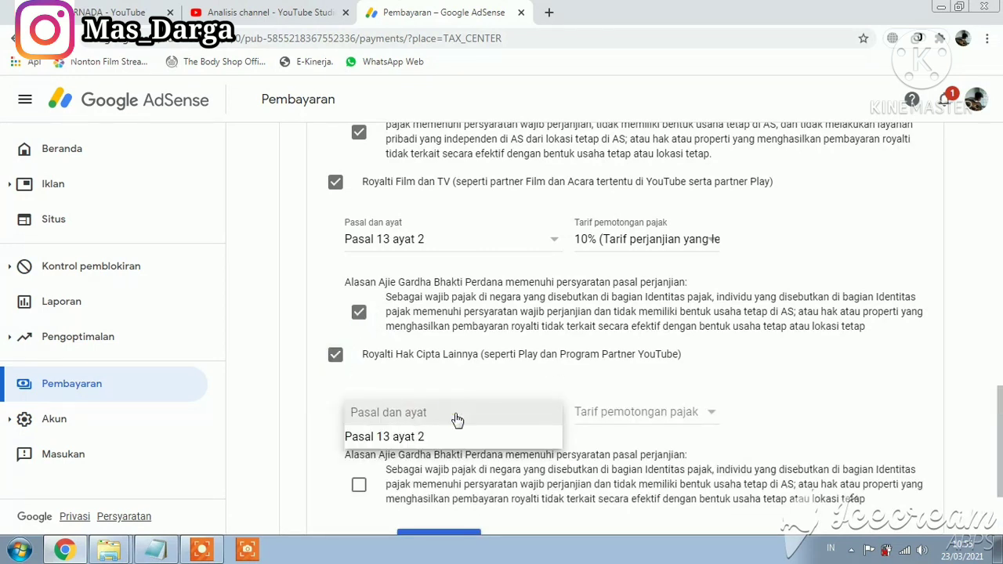
pyautogui.click(426, 436)
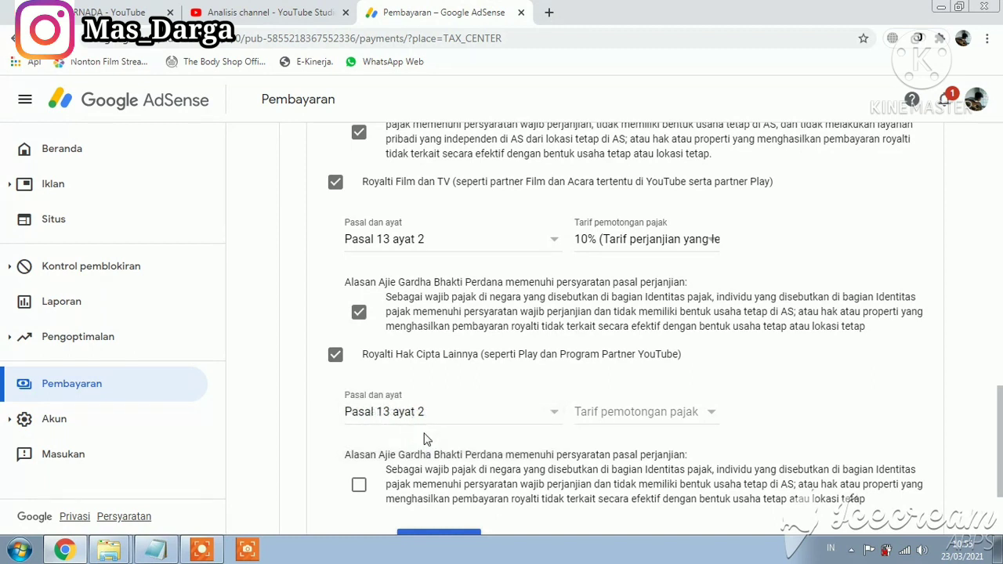
pyautogui.click(670, 415)
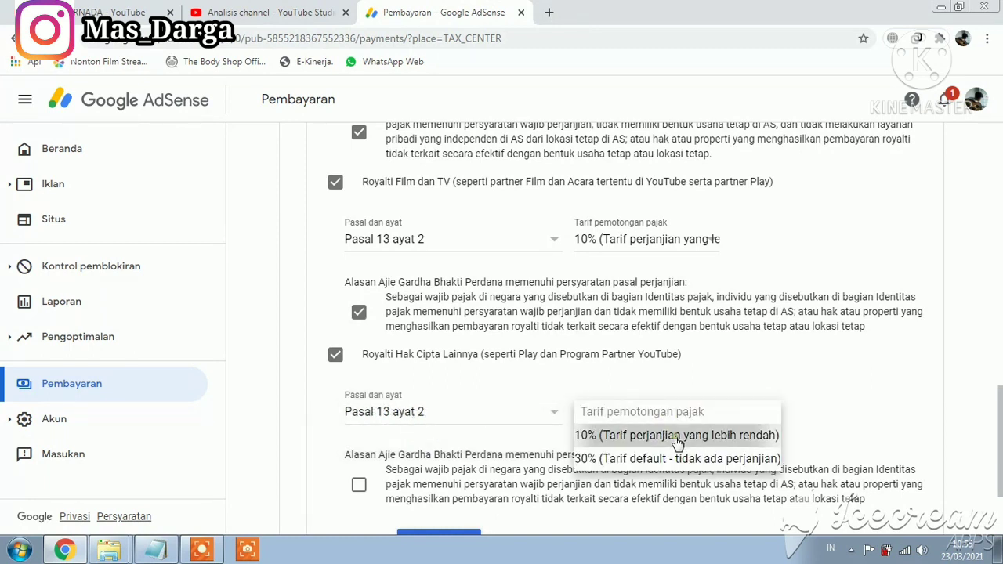
pyautogui.click(676, 435)
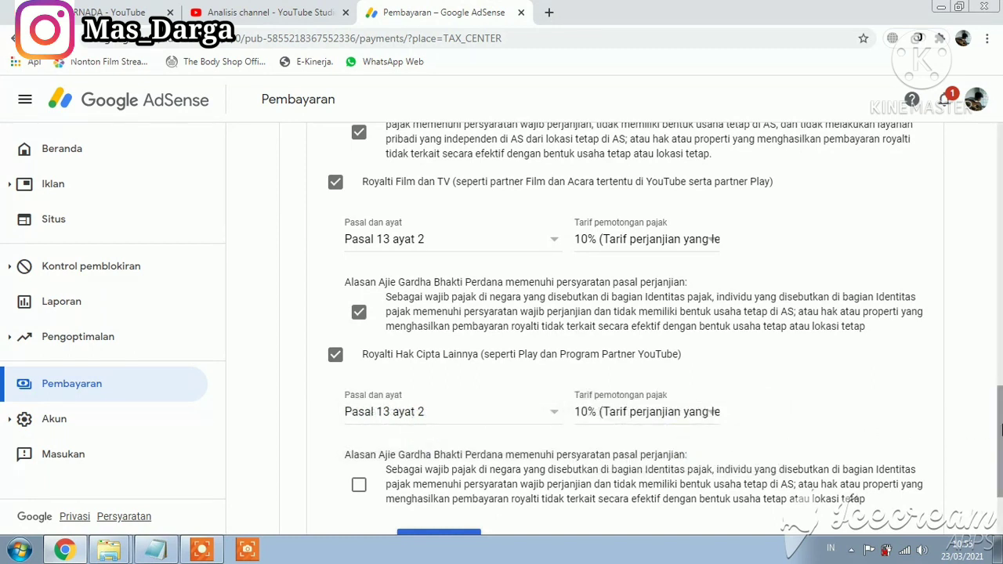
pyautogui.moveTo(1000, 430); pyautogui.dragTo(1000, 468)
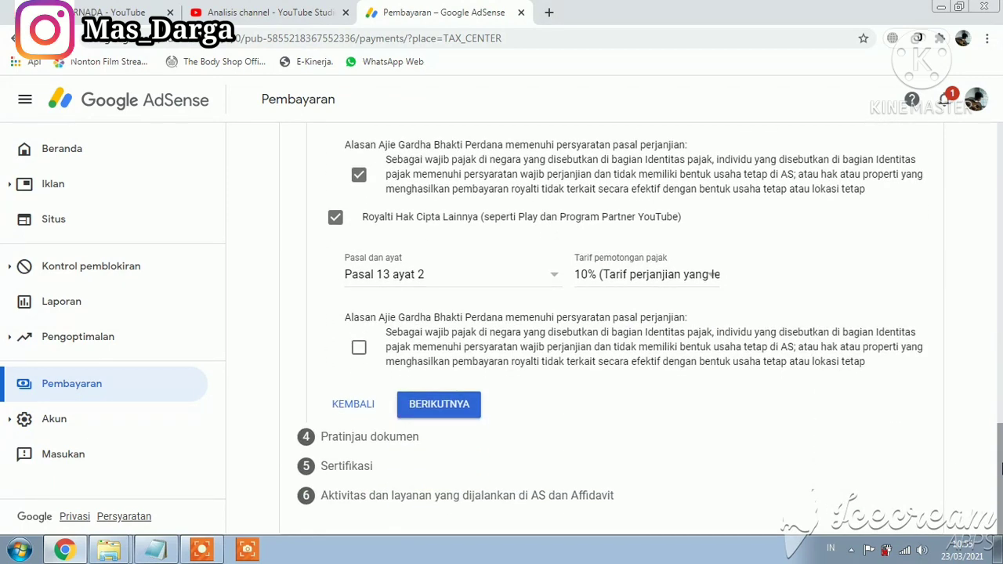
pyautogui.click(359, 351)
# Step: Review the completed Perjanjian pajak section and continue to the document preview
pyautogui.moveTo(1000, 521); pyautogui.dragTo(1000, 341)
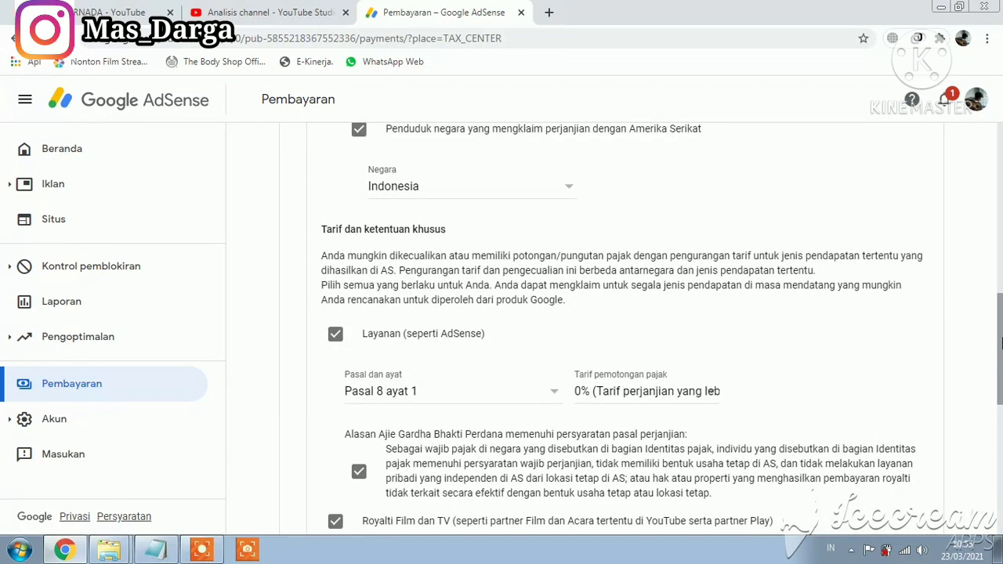
pyautogui.moveTo(1001, 341); pyautogui.dragTo(1000, 296)
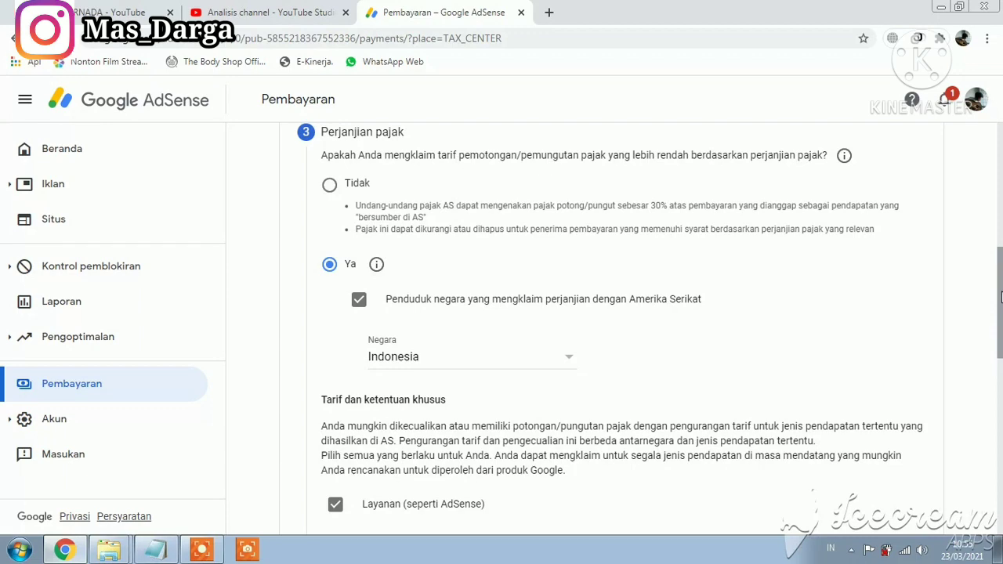
pyautogui.moveTo(1000, 296); pyautogui.dragTo(1001, 481)
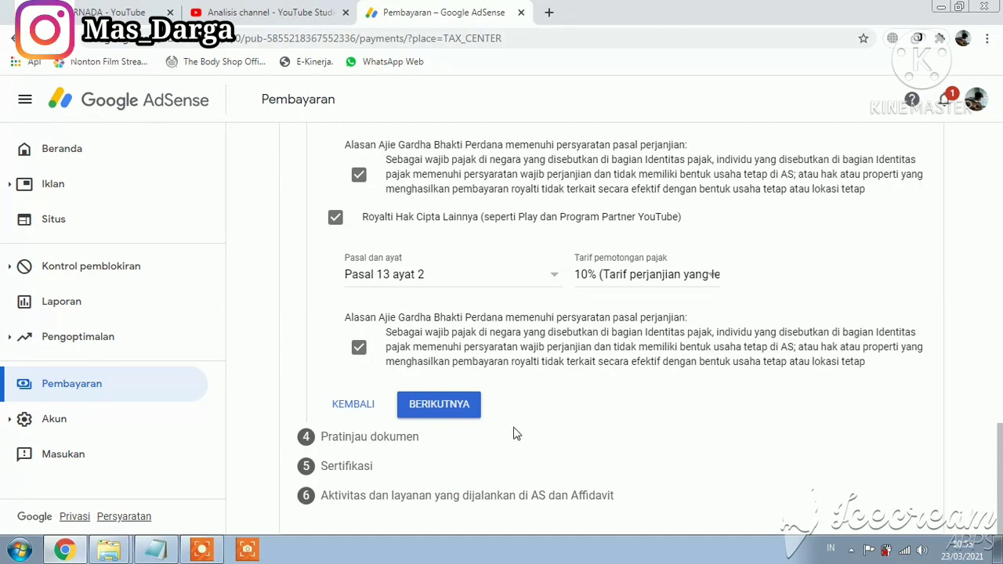
pyautogui.click(451, 411)
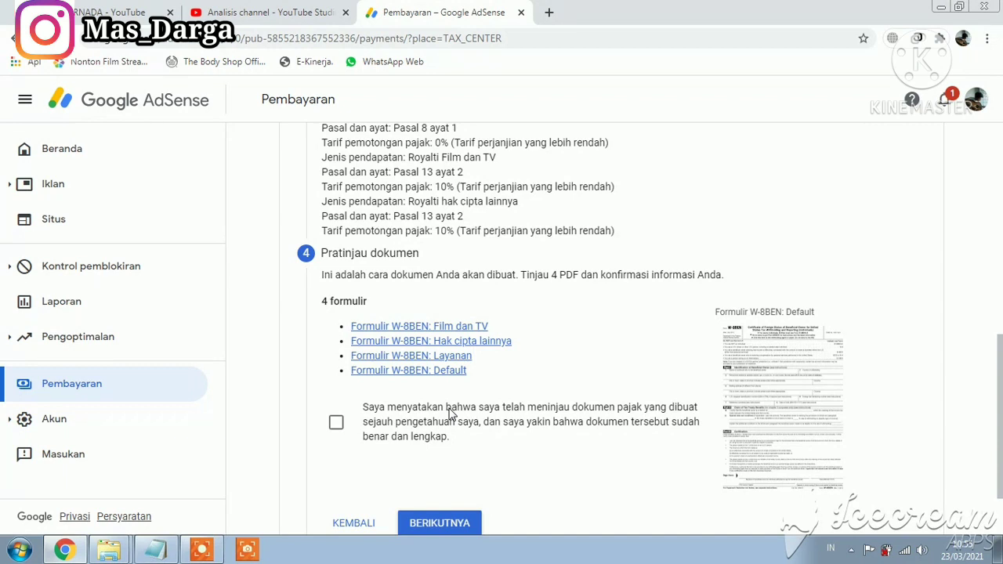
# Step: Declare that the generated W-8BEN documents have been reviewed and are correct, and continue to the certification section
pyautogui.scroll(-1, 999, 389)
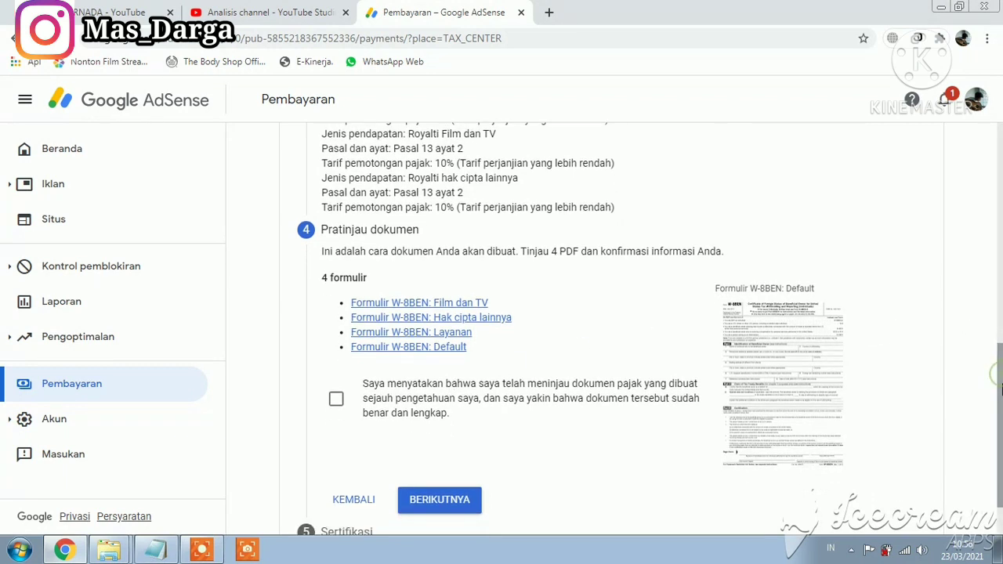
pyautogui.click(337, 400)
pyautogui.scroll(-2, 1000, 414)
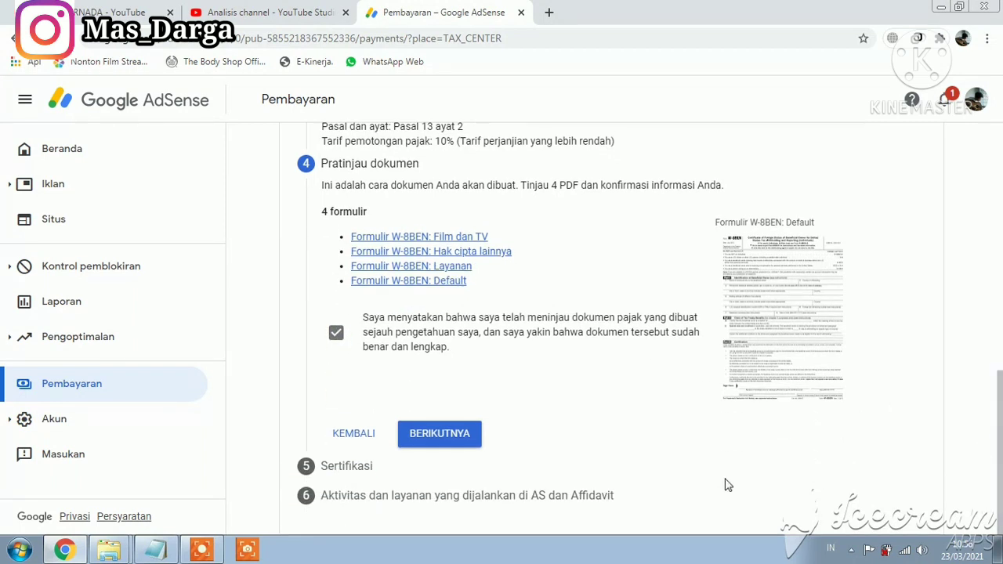
pyautogui.click(423, 437)
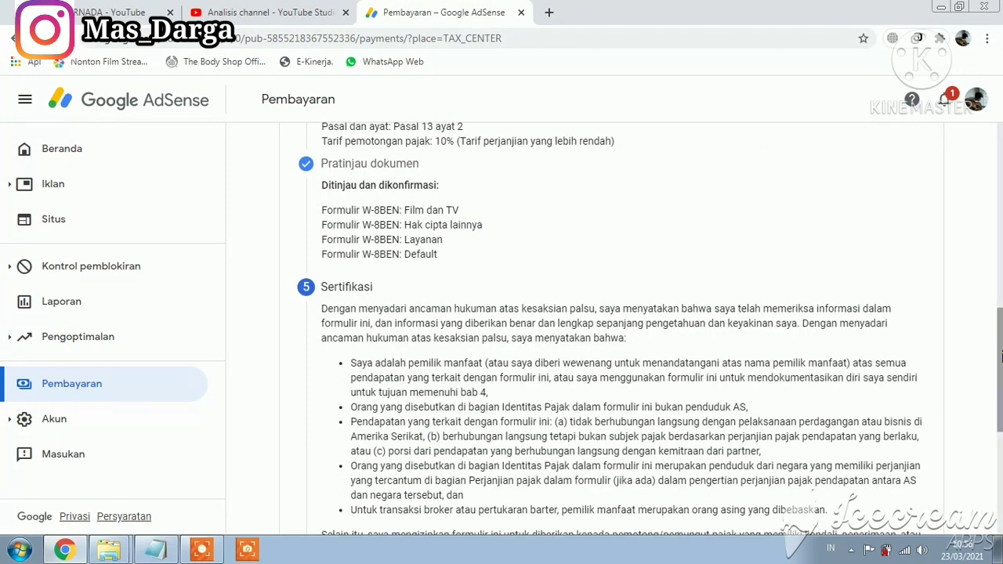
# Step: Sign the certification with the full legal name, state that the signer is completing the form on their own behalf, and continue
pyautogui.moveTo(1001, 356)
pyautogui.mouseDown()
pyautogui.moveTo(1000, 318)
pyautogui.moveTo(1001, 453)
pyautogui.mouseUp()
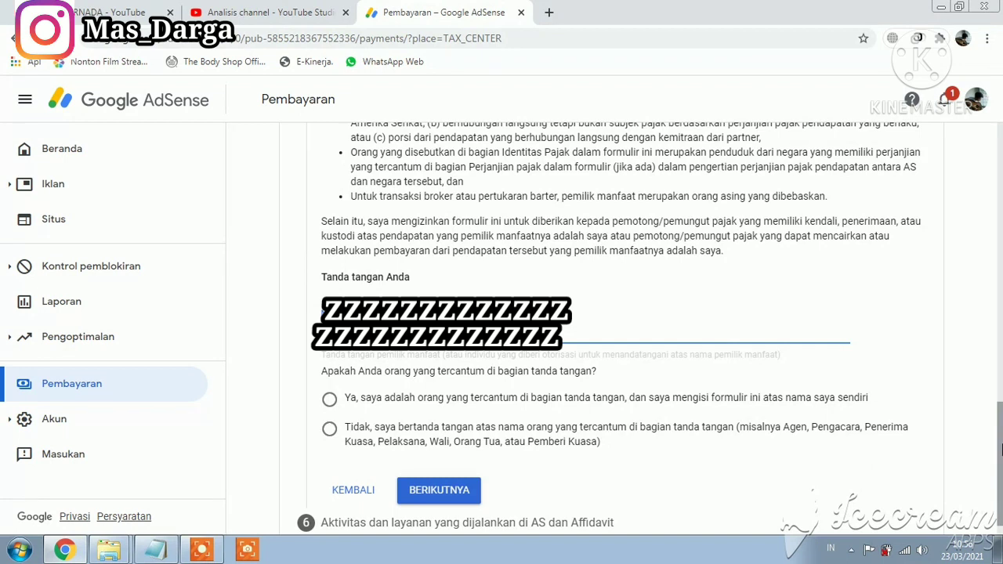
pyautogui.moveTo(1001, 448); pyautogui.dragTo(1000, 465)
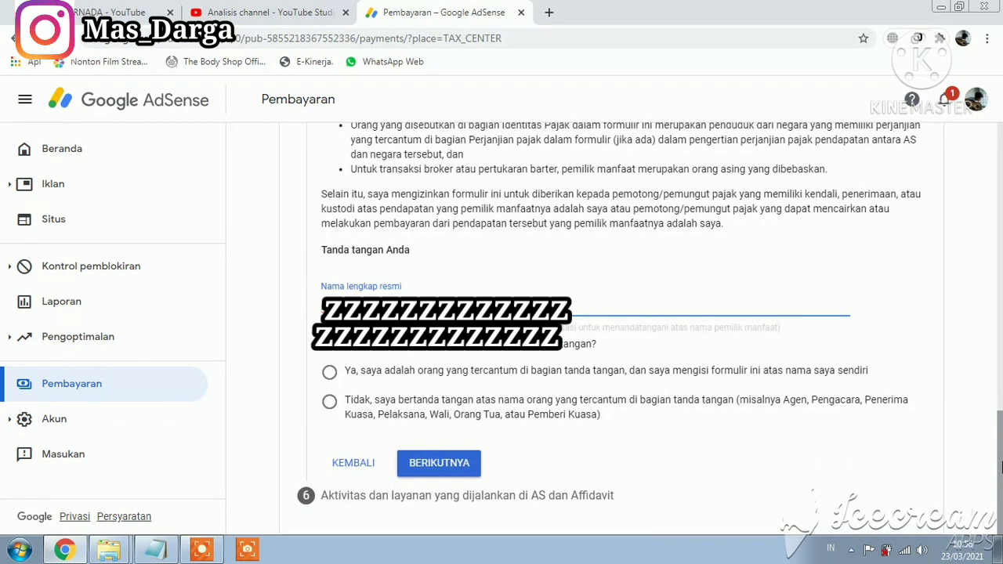
pyautogui.click(403, 375)
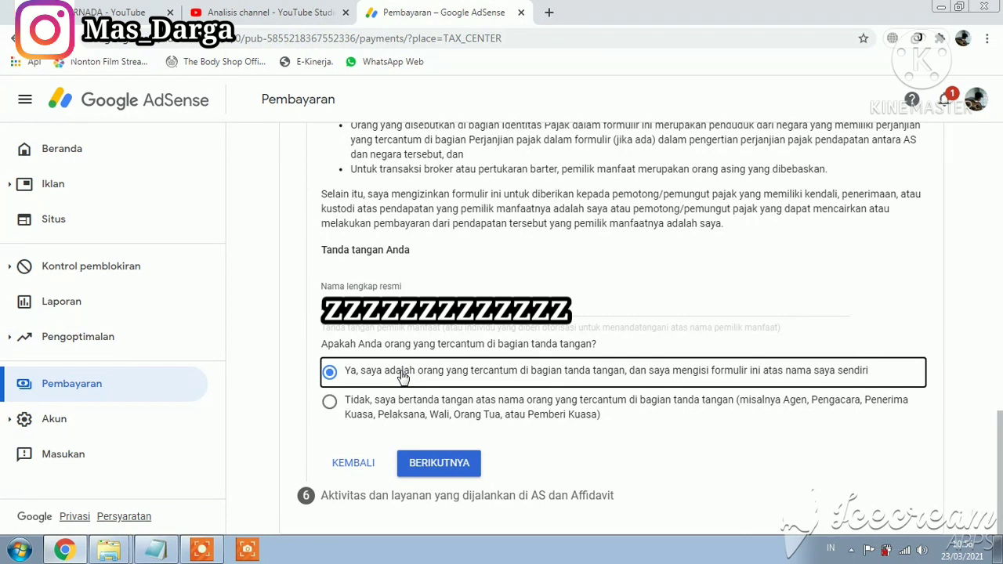
pyautogui.click(453, 471)
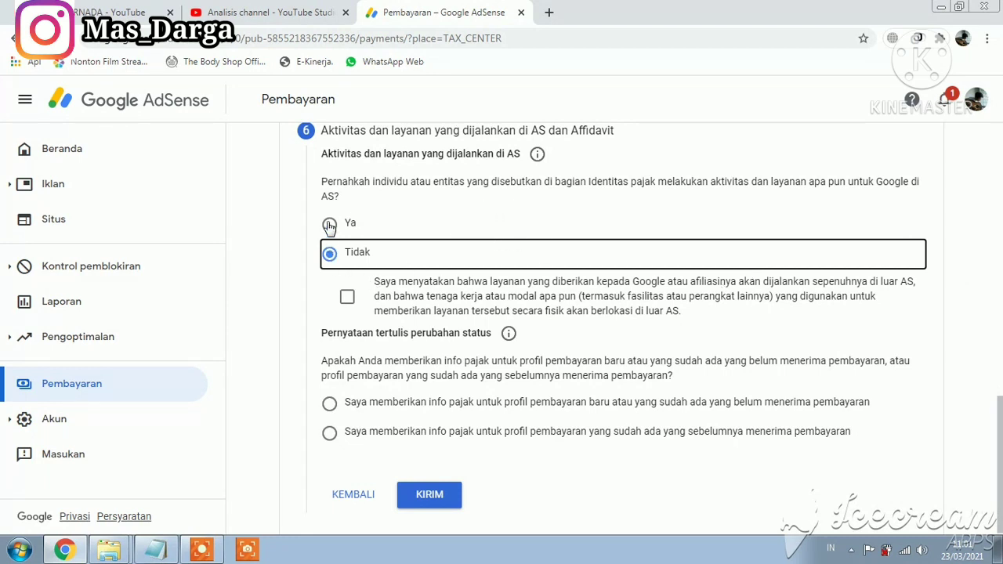
# Step: Certify that all services are performed outside the US, mark the payment profile as not yet having received payments, and submit the form
pyautogui.click(347, 299)
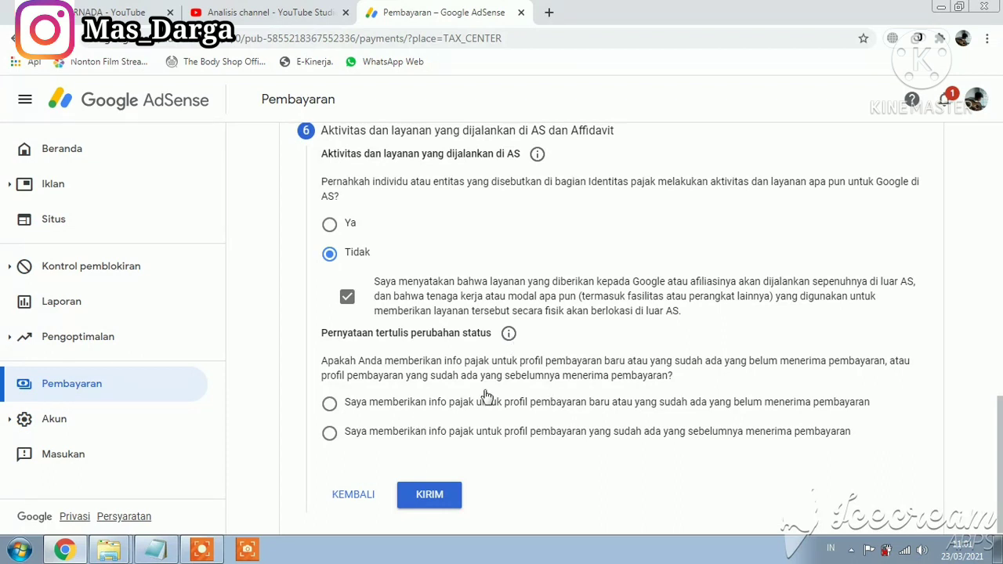
pyautogui.click(393, 405)
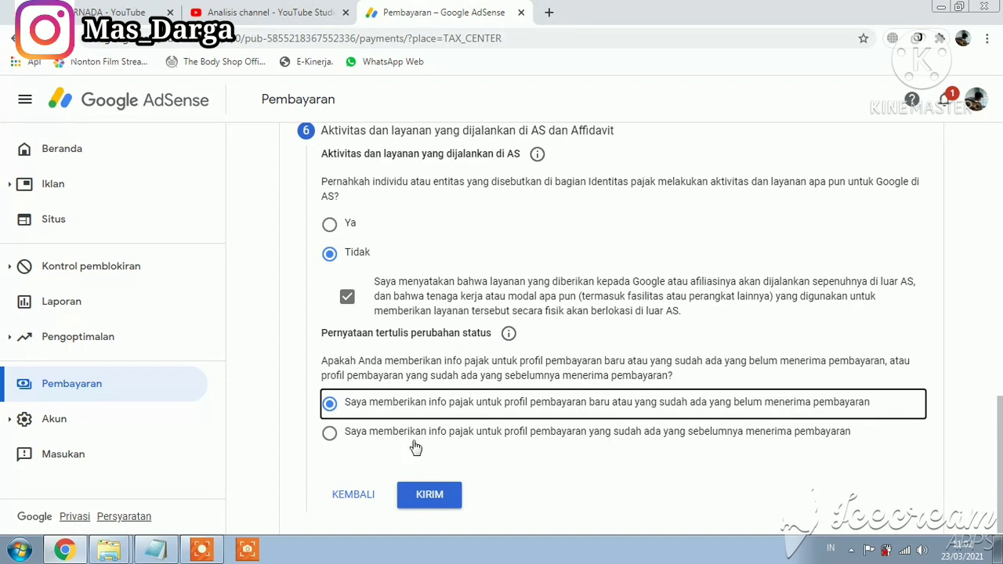
pyautogui.click(424, 496)
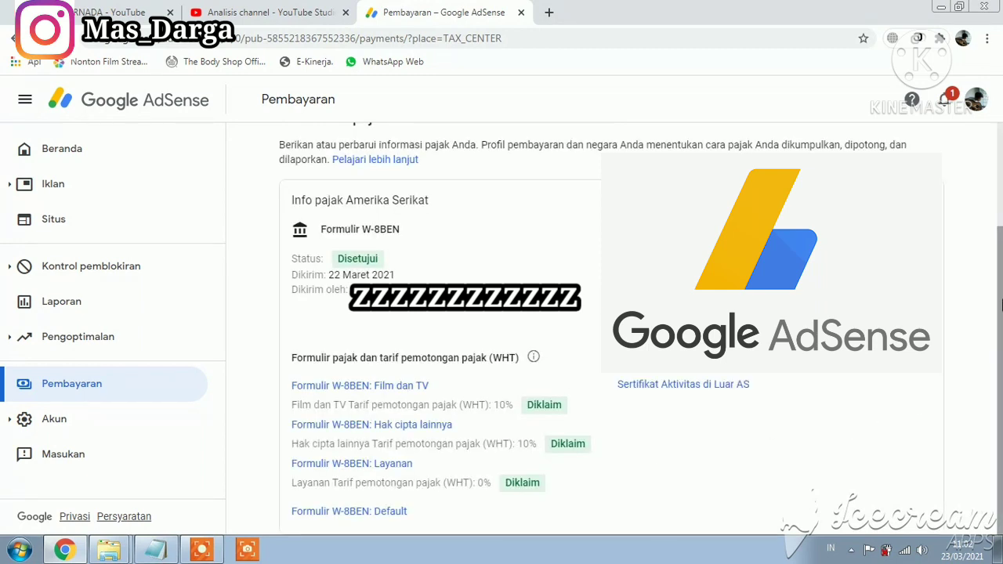
pyautogui.scroll(1, 1000, 356)
pyautogui.scroll(-1, 1000, 356)
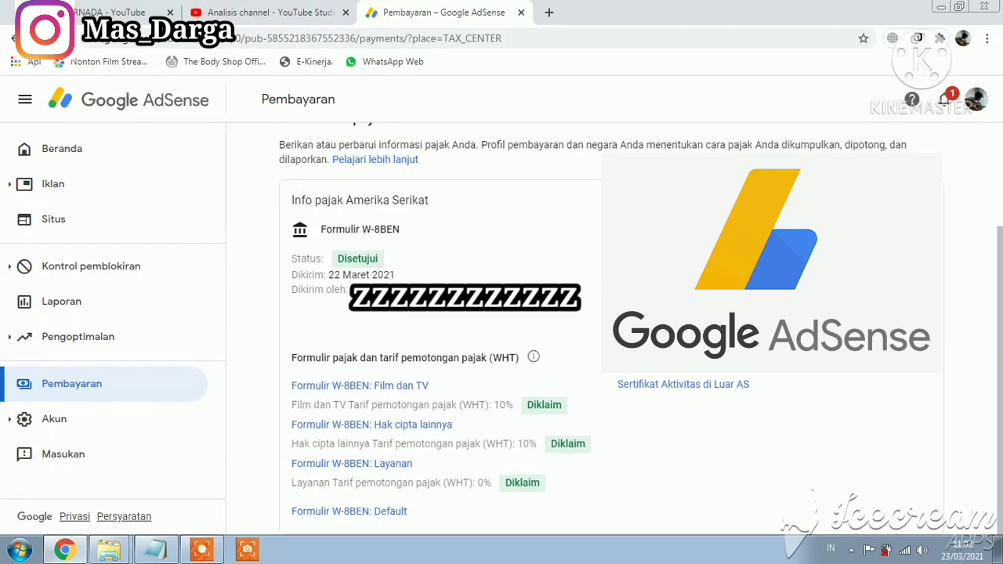